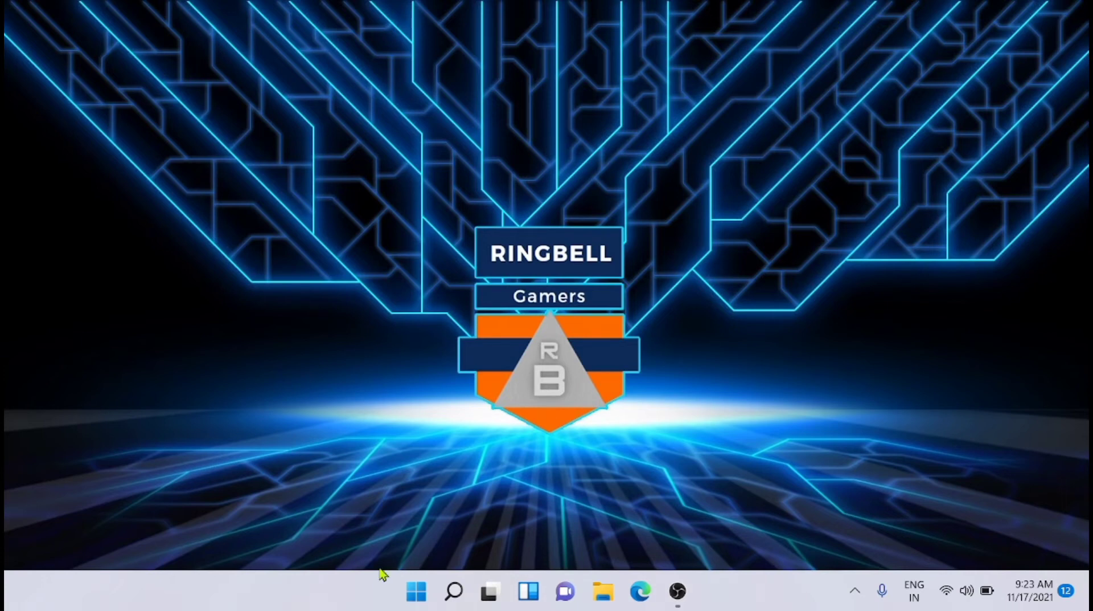
Step: Open Microsoft Store, search for "lively" and open the Lively Wallpaper app page
left_click(417, 592)
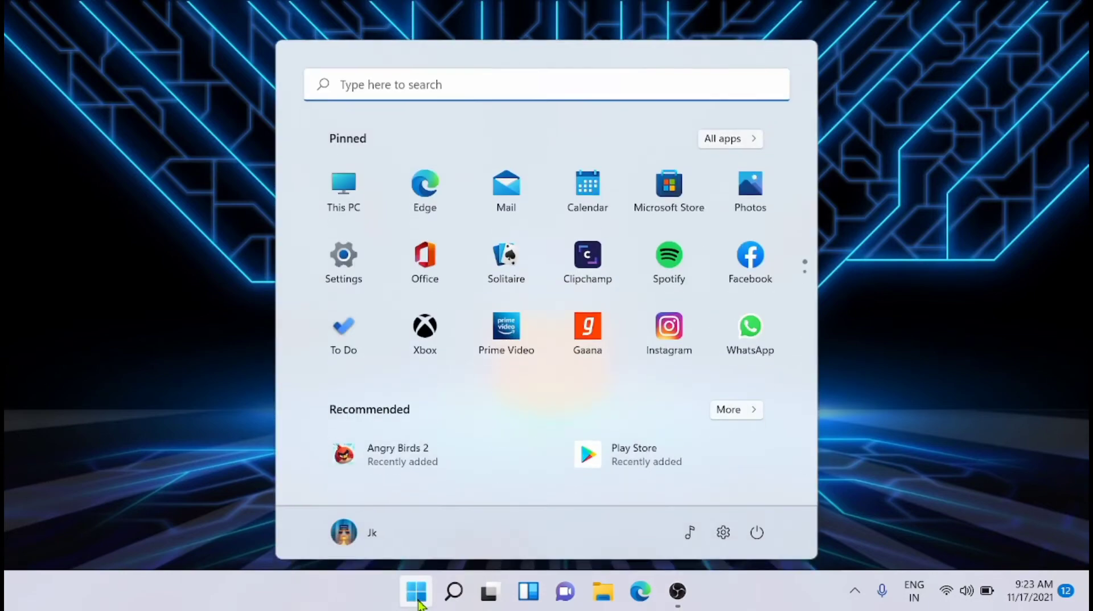
left_click(669, 194)
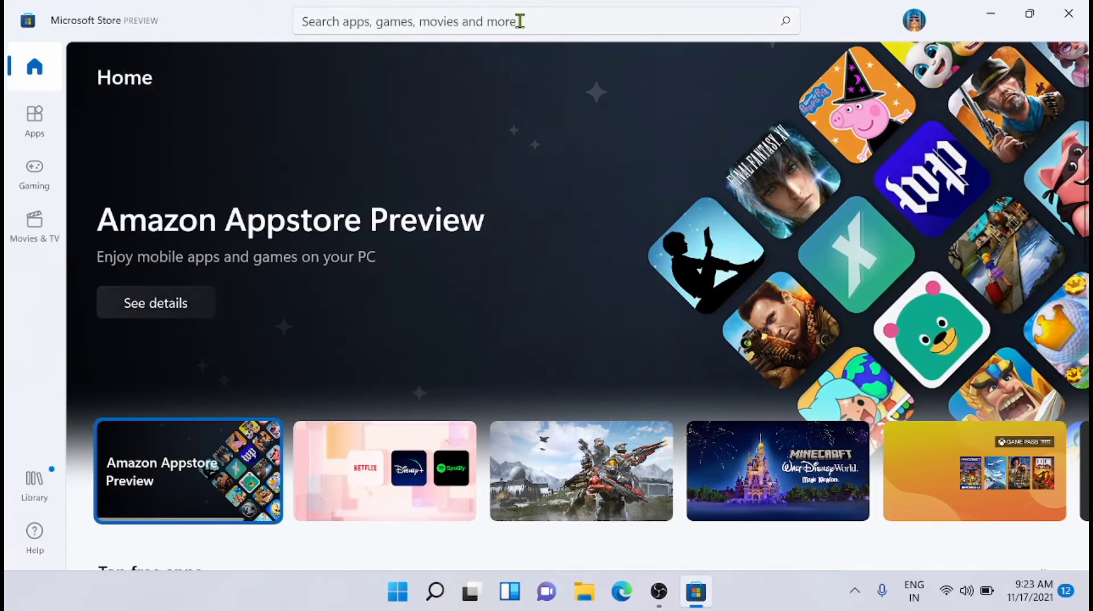
left_click(520, 21)
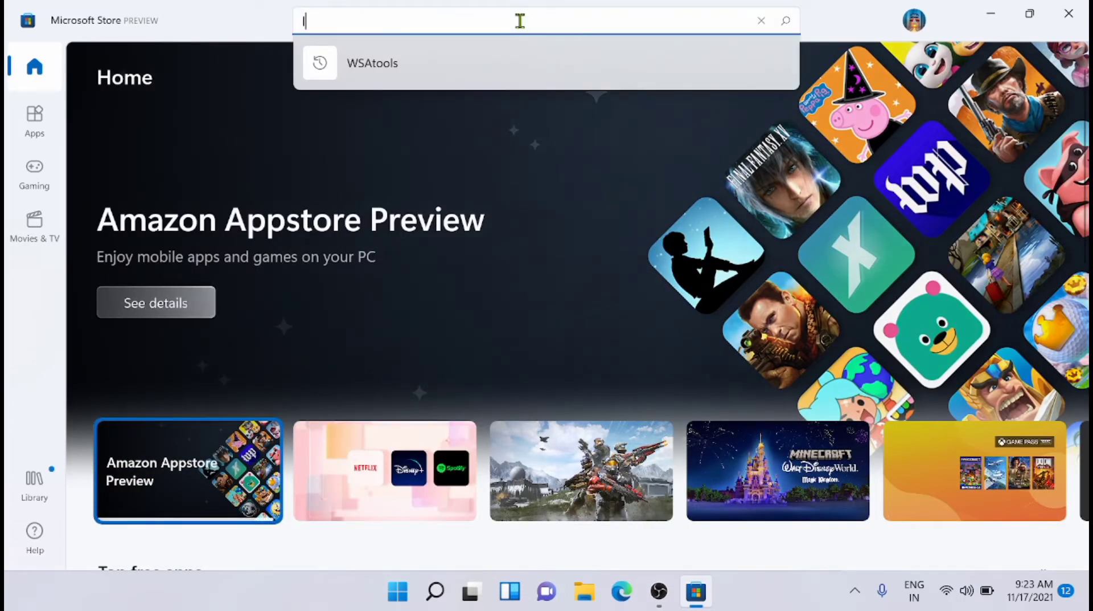
type("live")
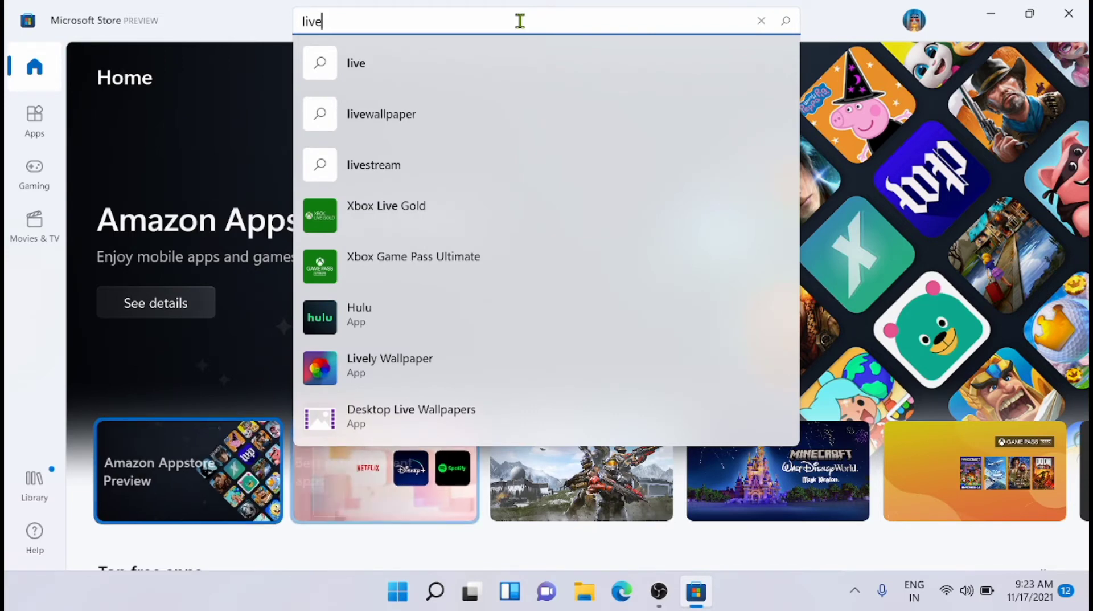
type("ly")
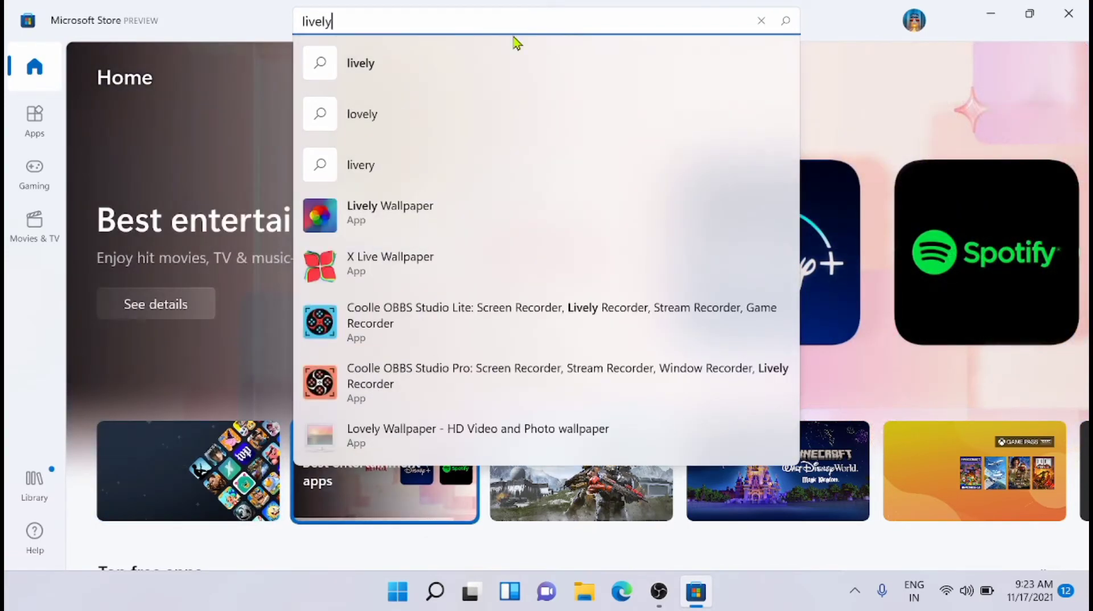
left_click(443, 220)
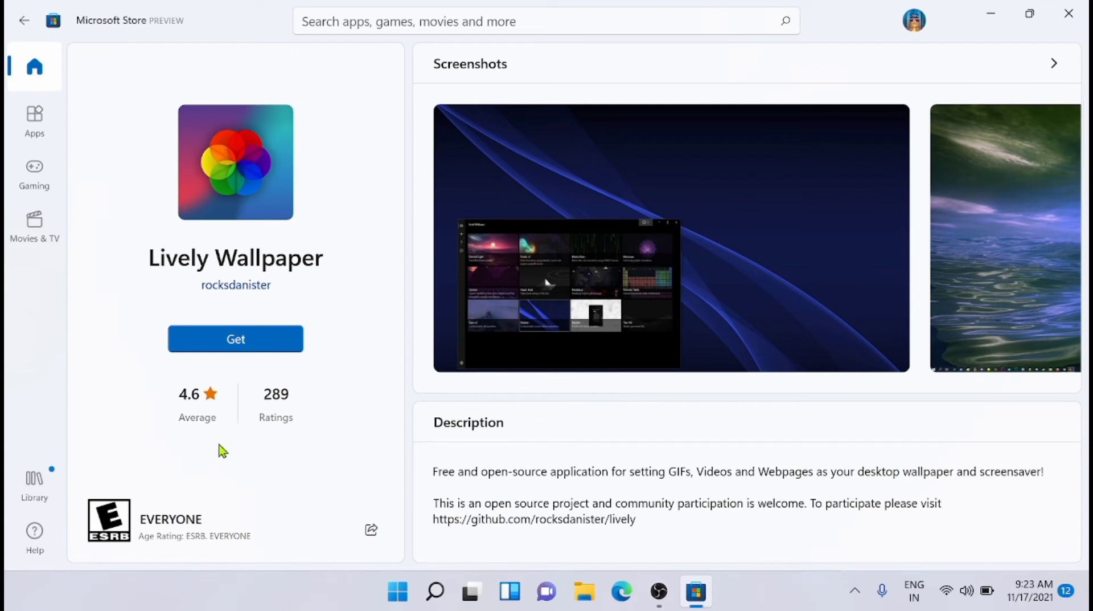
Step: Install and launch Lively Wallpaper from its store page, minimizing the store window behind the setup
left_click(274, 347)
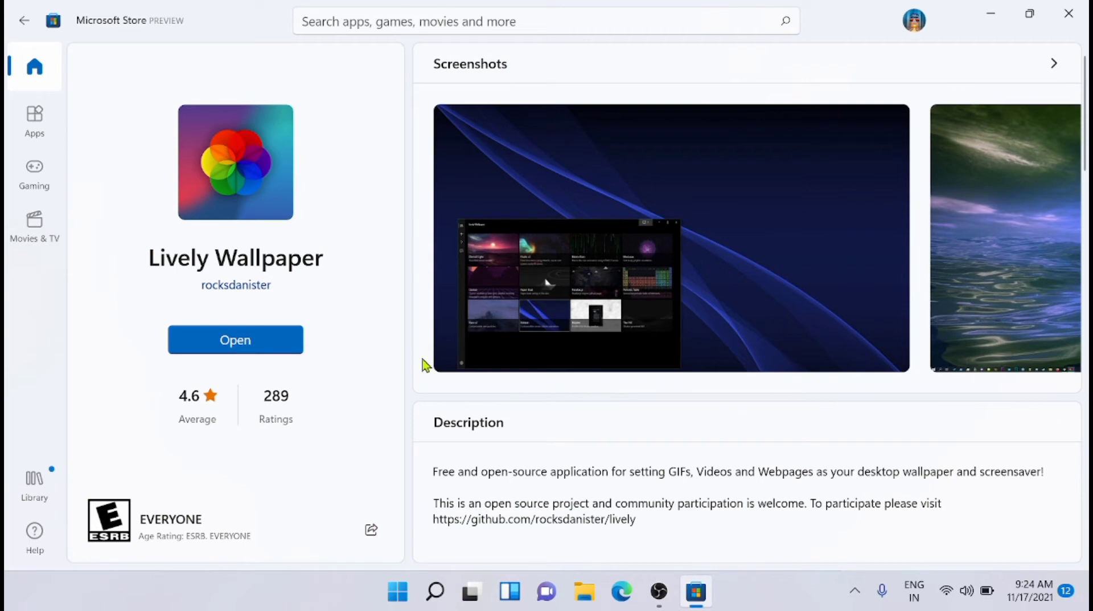
left_click(257, 349)
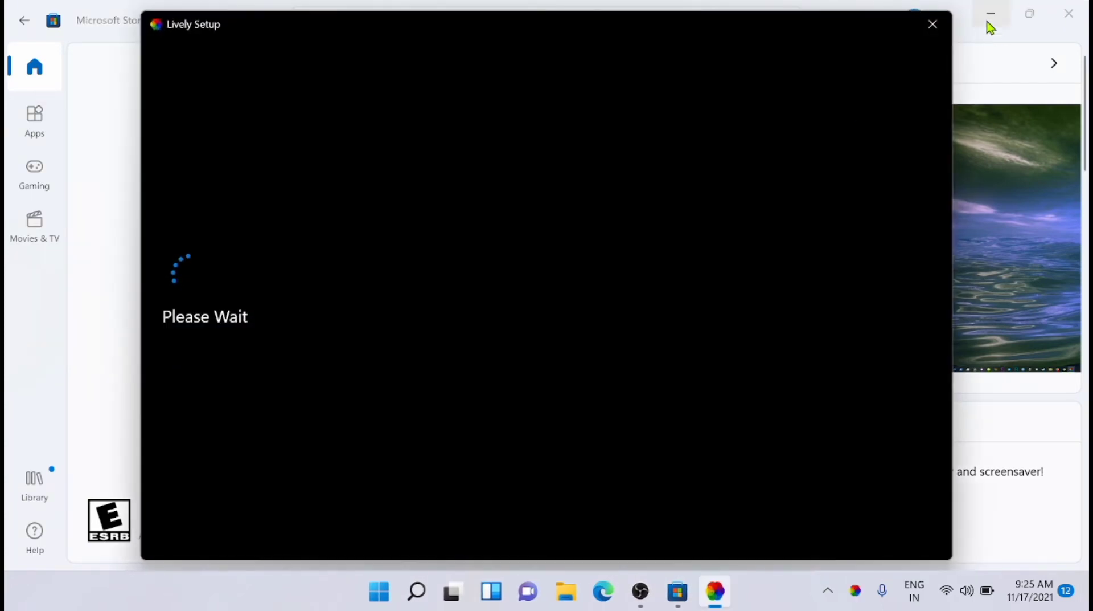
left_click(995, 17)
left_click(996, 17)
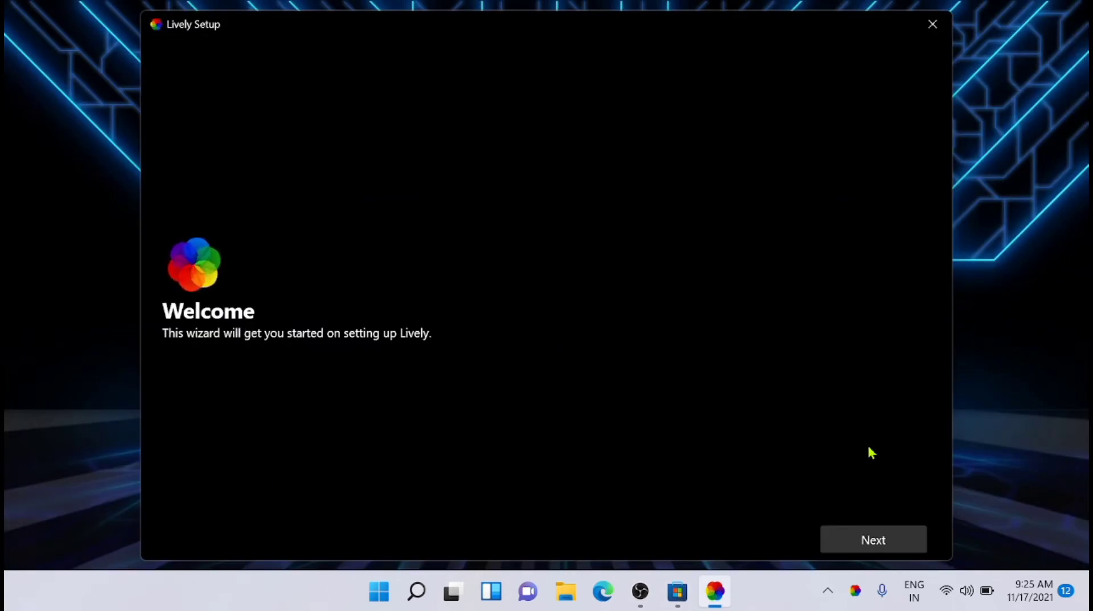
Step: Complete the Lively setup wizard, keeping Start with Windows on and Taskbar Theme set to OFF
left_click(907, 545)
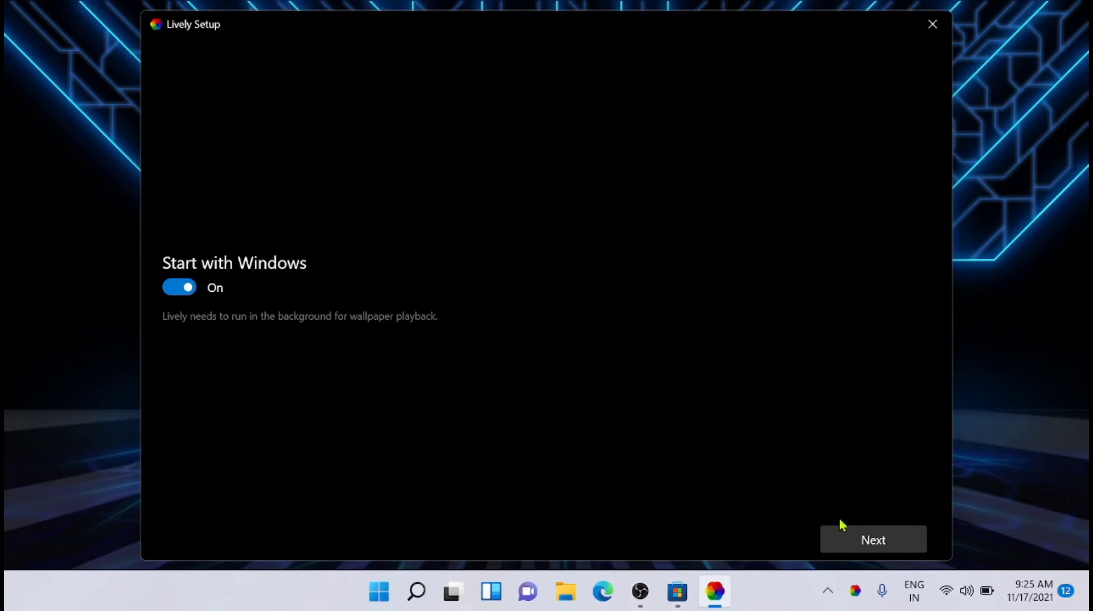
left_click(874, 538)
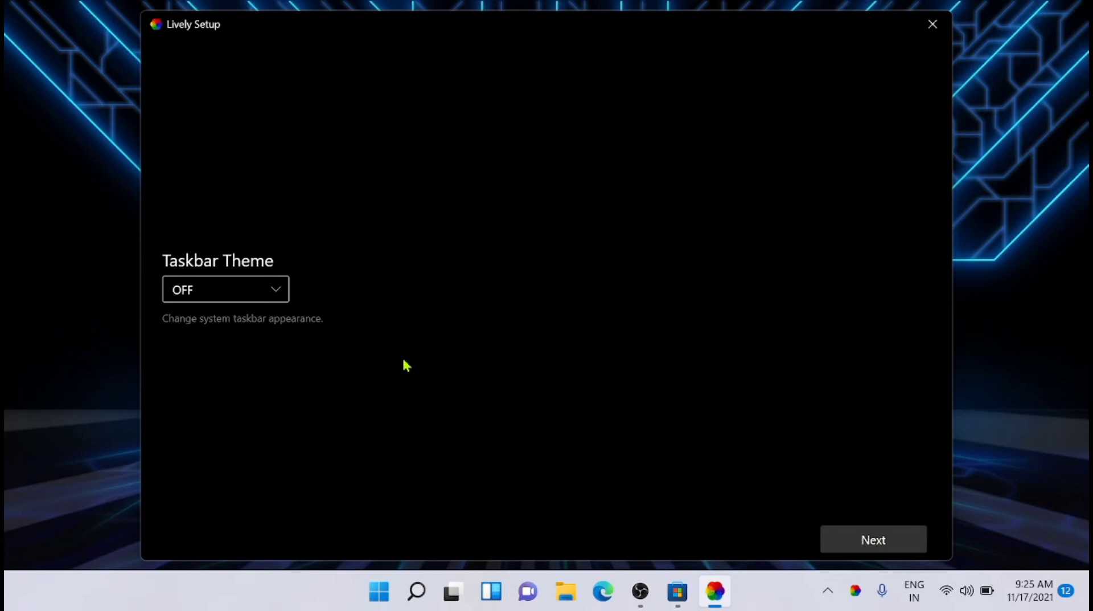
left_click(277, 291)
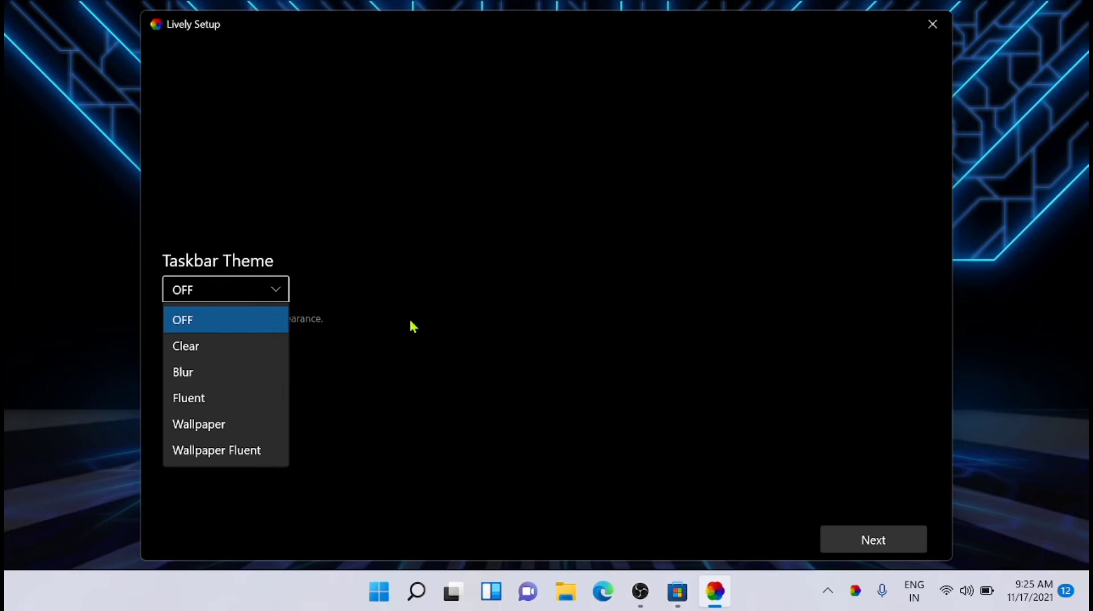
left_click(431, 328)
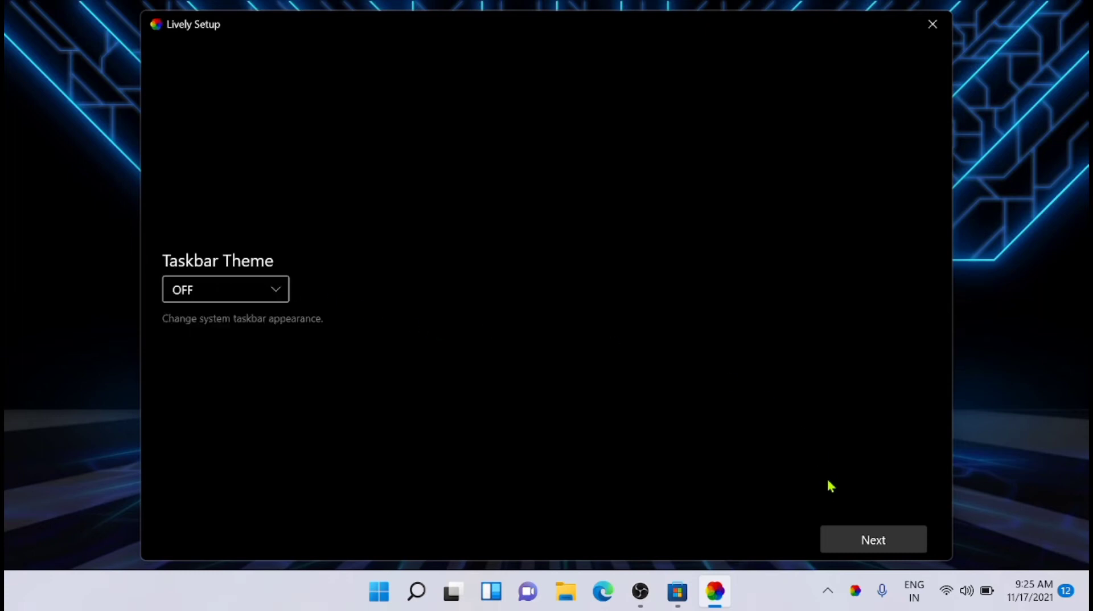
left_click(858, 536)
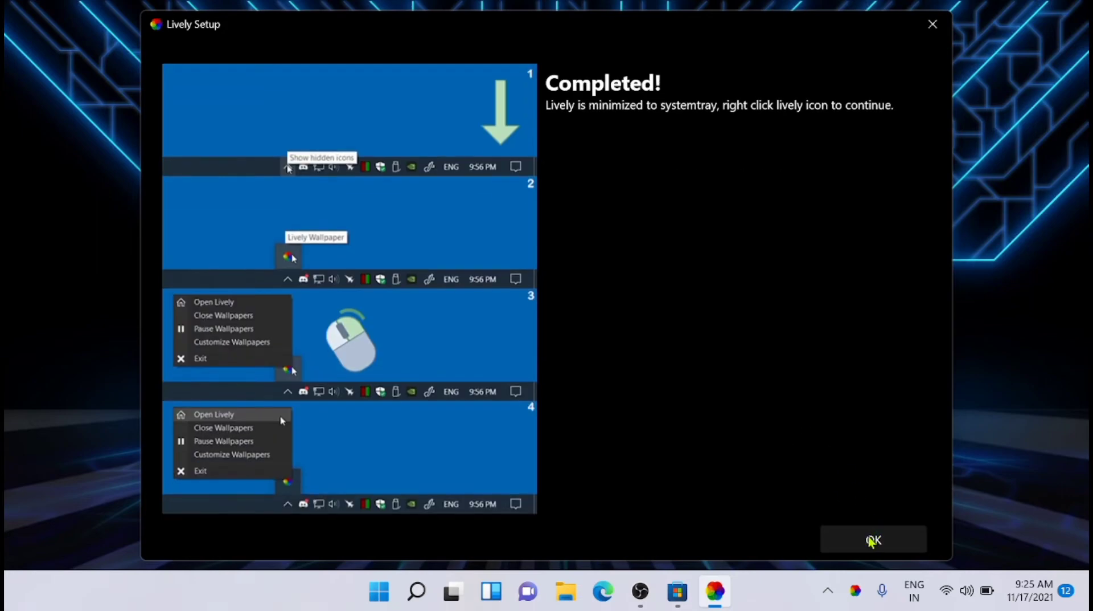
left_click(873, 537)
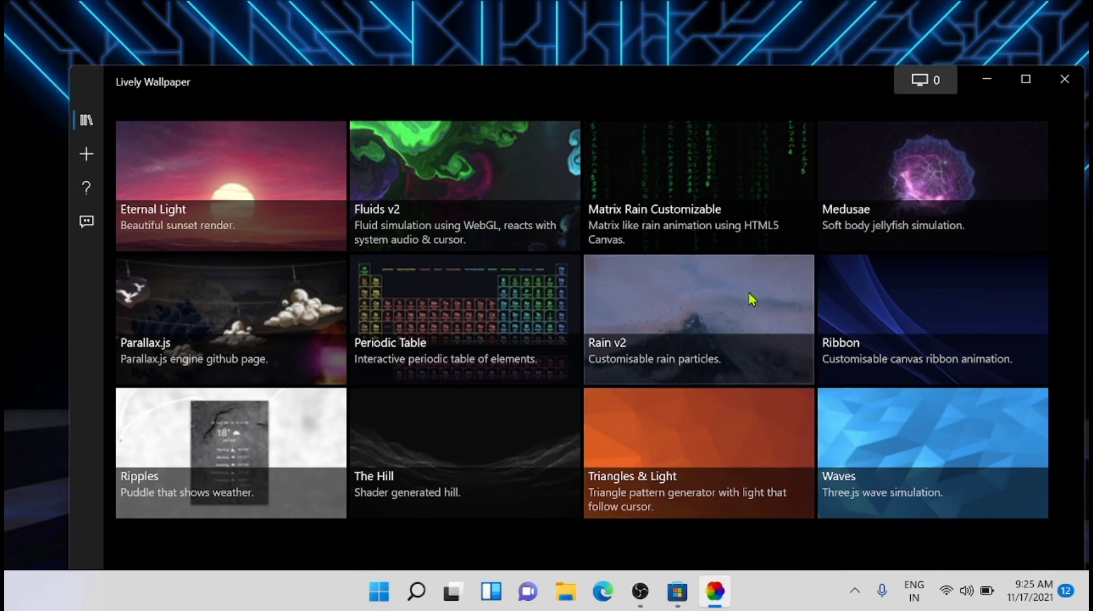
Step: Apply the Matrix Rain Customizable wallpaper and minimize Lively to view it on the desktop behind the Start menu
left_click(749, 181)
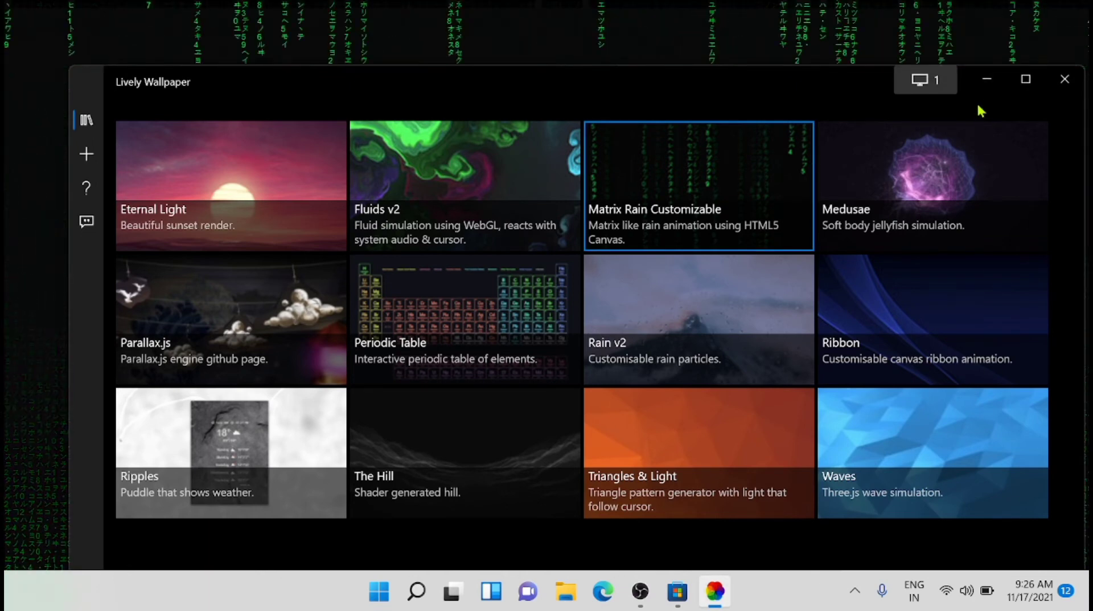
left_click(986, 80)
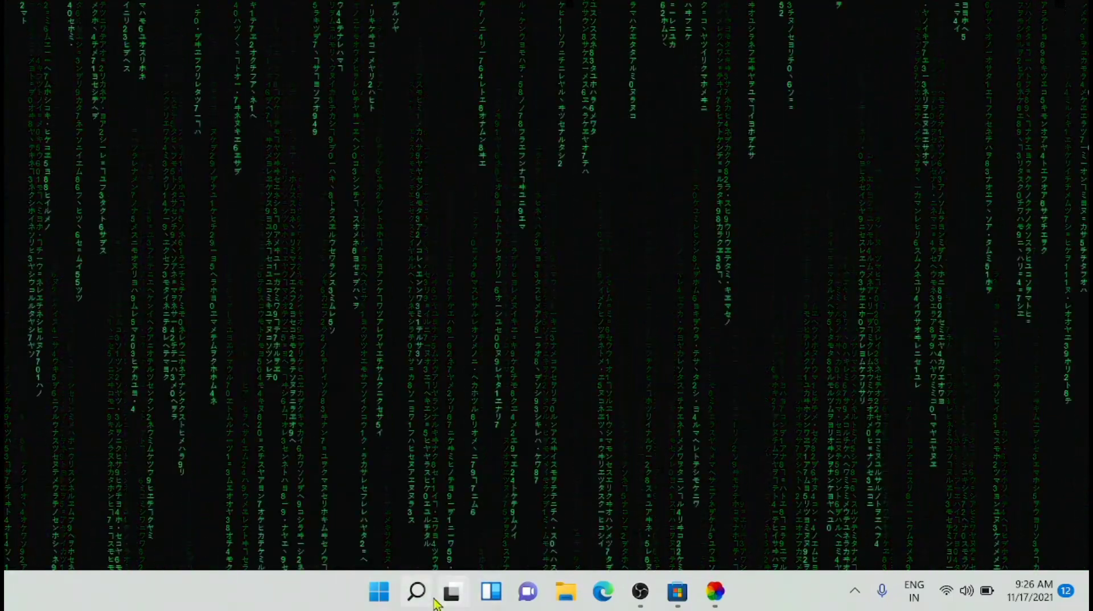
left_click(384, 600)
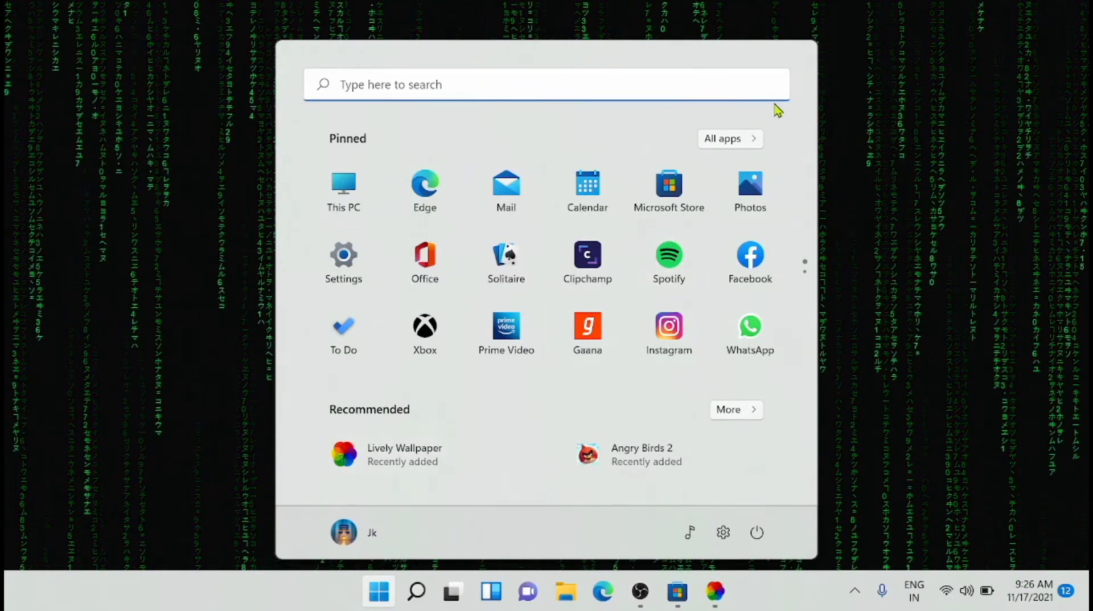
left_click(891, 121)
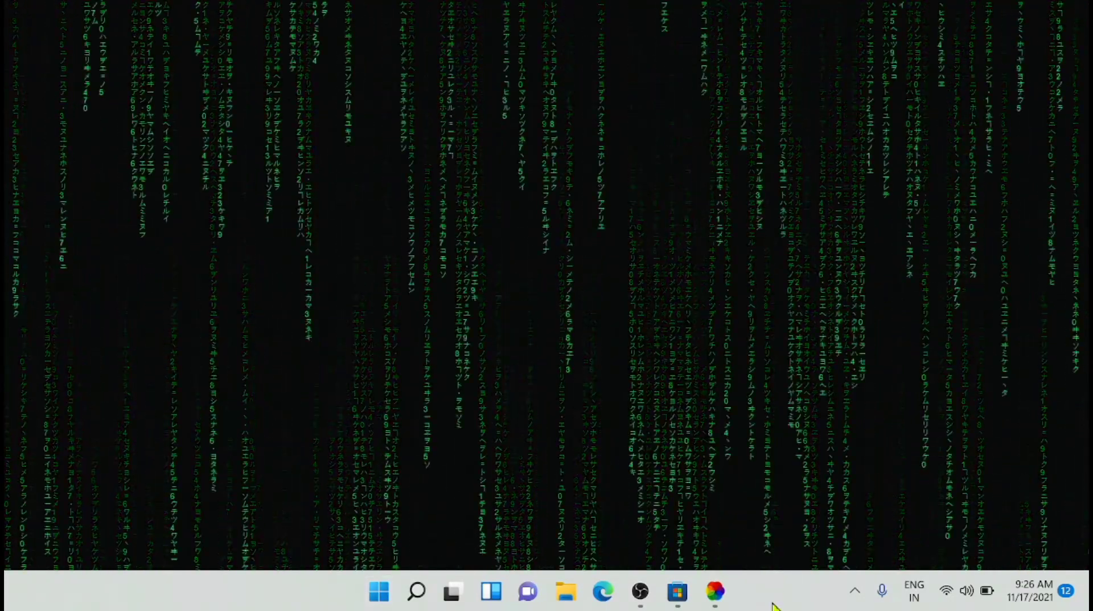
Step: Reopen the Lively library, apply the Eternal Light wallpaper and minimize the window to view the desktop
left_click(716, 595)
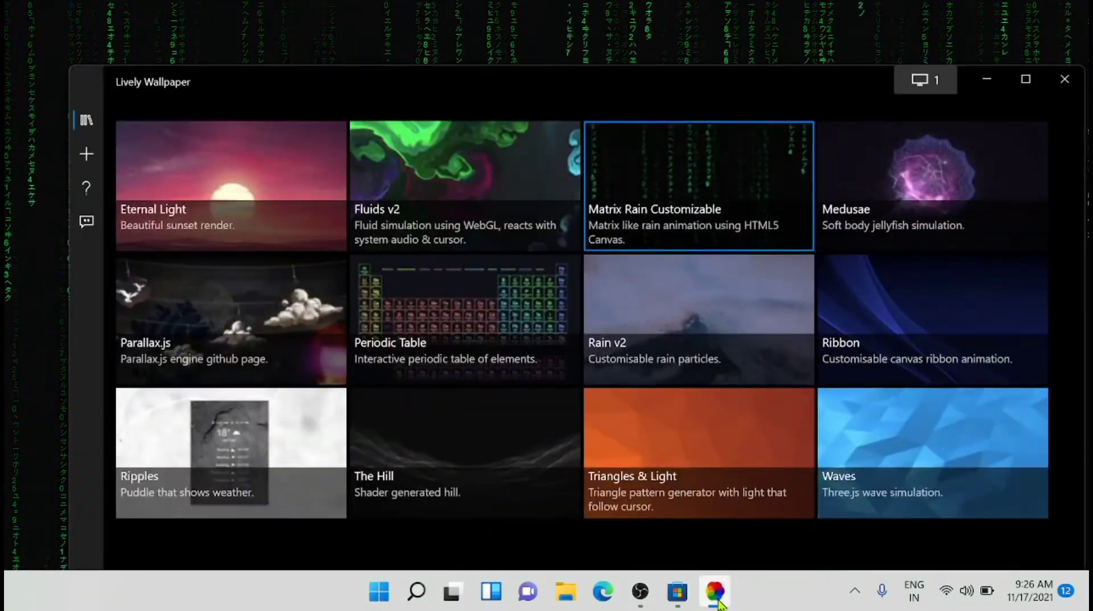
left_click(306, 177)
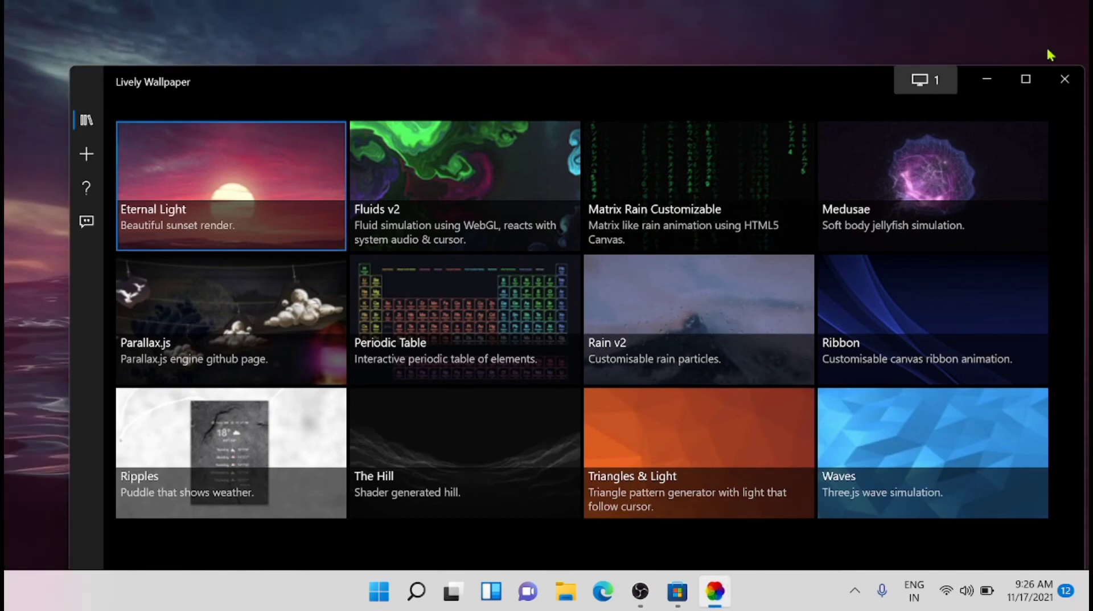
left_click(988, 79)
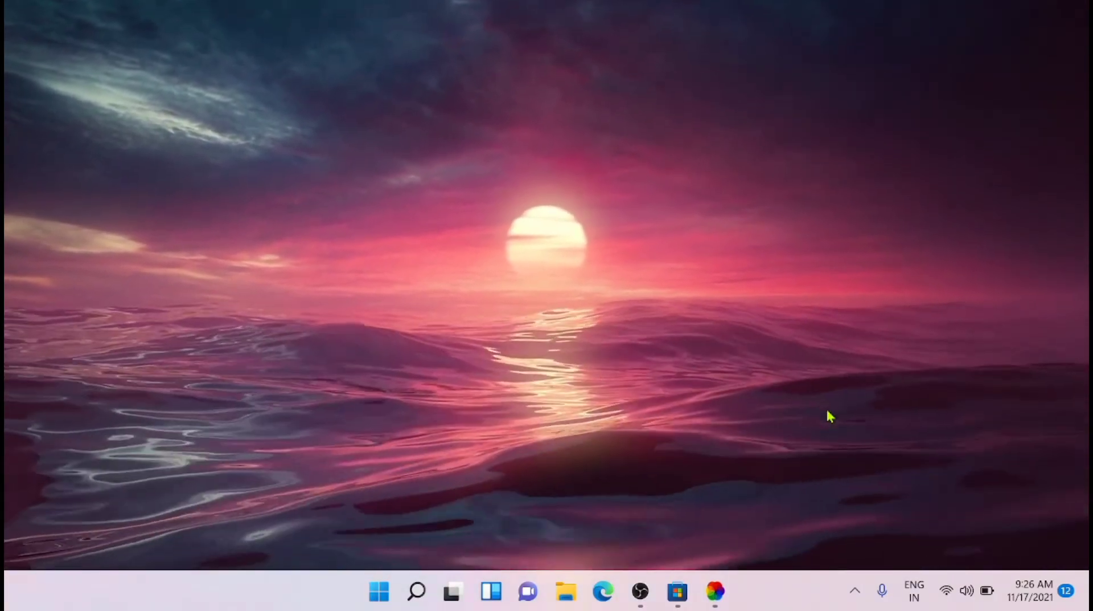
Step: Switch the wallpaper to The Hill from the Lively library and minimize the window to view it
mouse_move(722, 598)
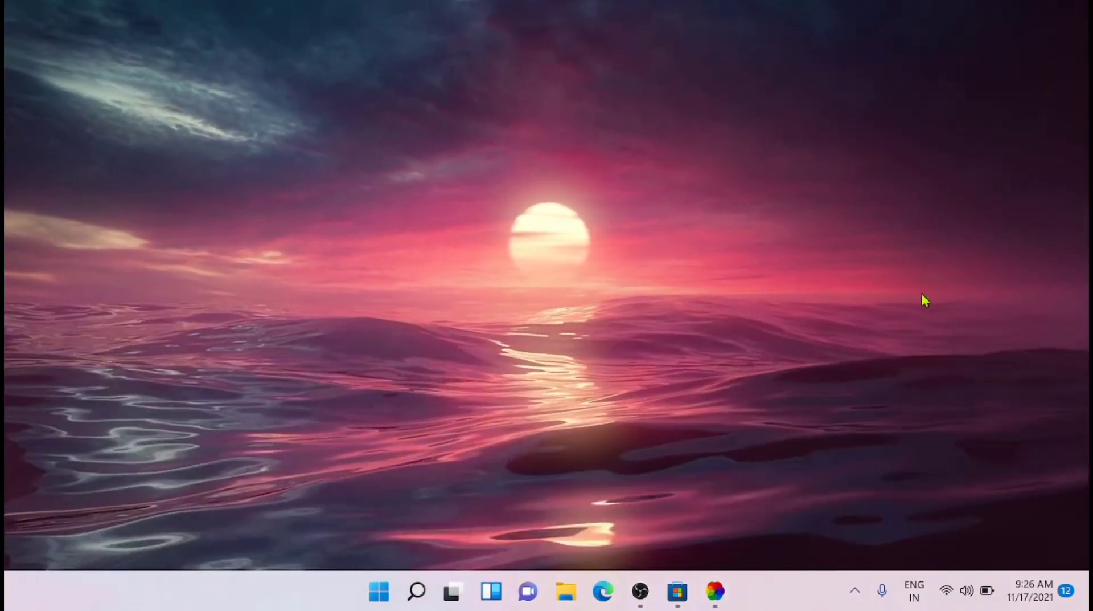
left_click(712, 603)
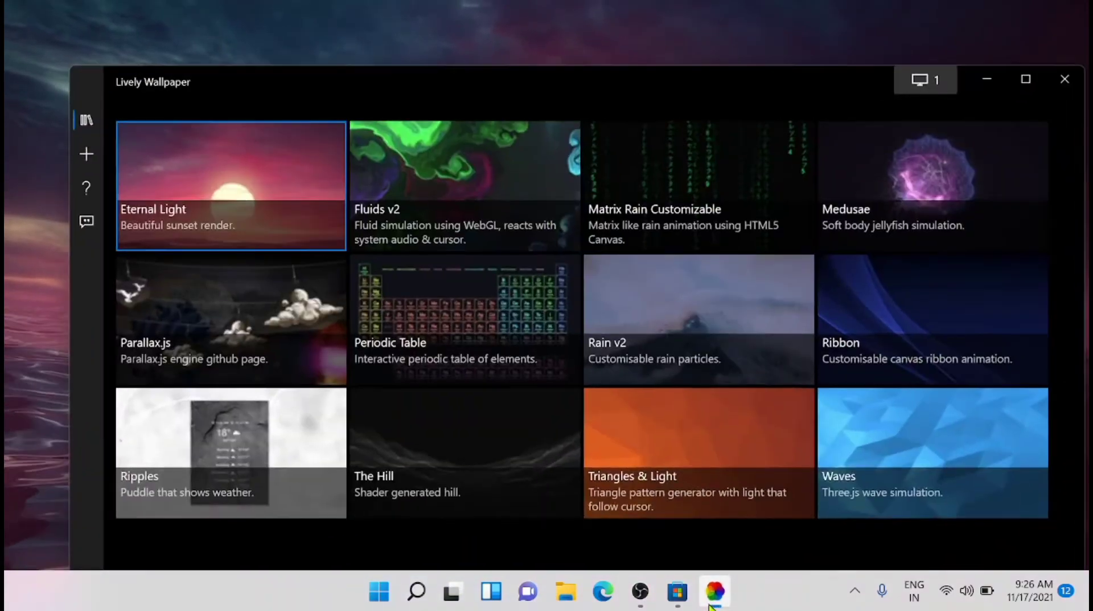
left_click(557, 478)
left_click(987, 81)
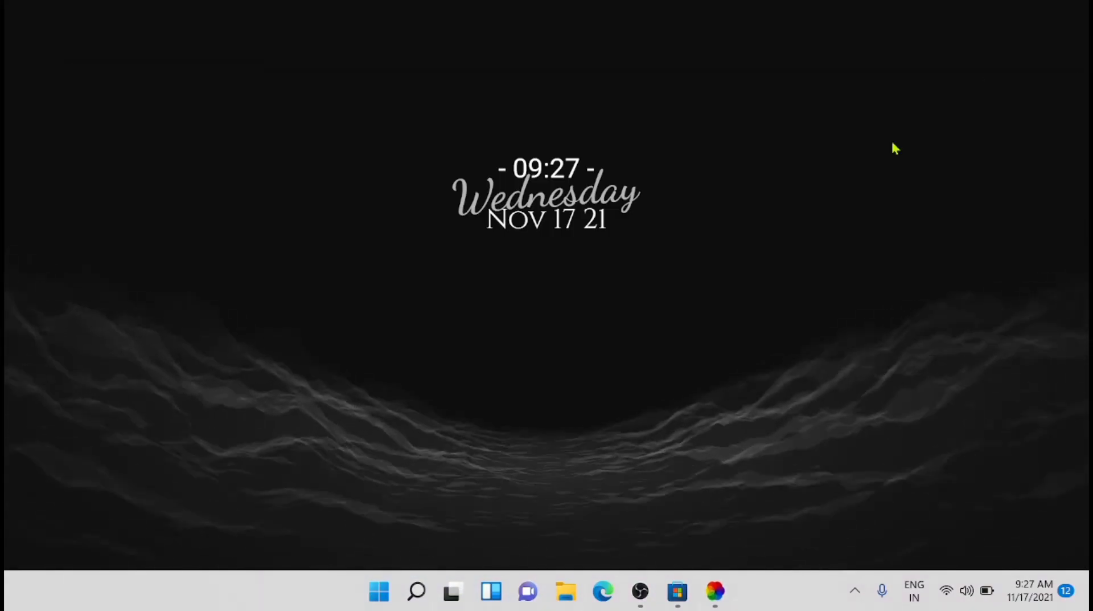
Step: Apply the Medusae jellyfish wallpaper from the Lively library and minimize the window to view it
left_click(715, 591)
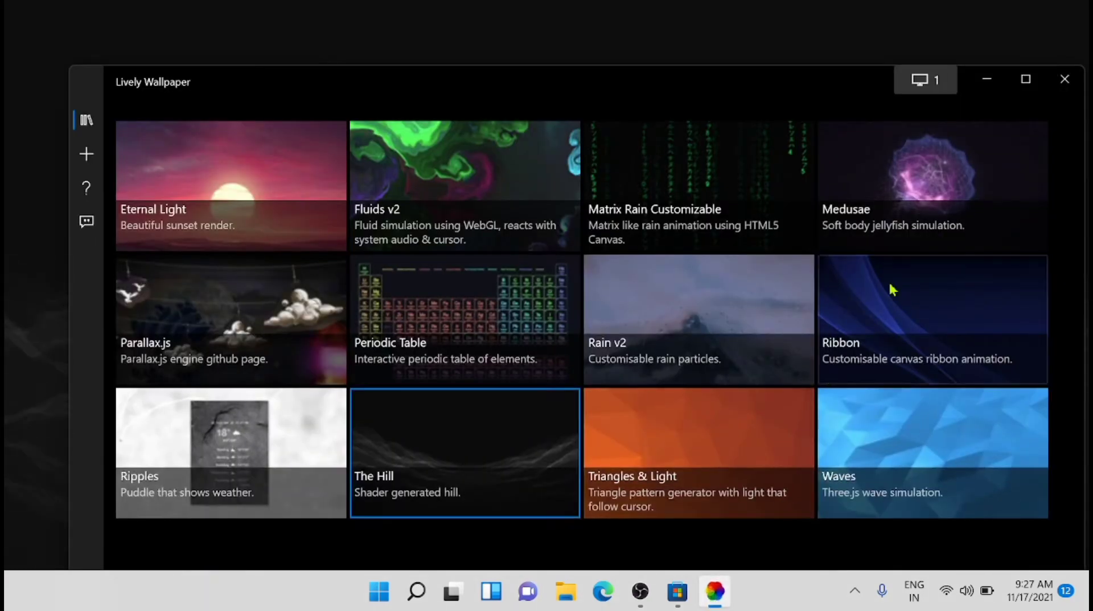
left_click(845, 195)
left_click(988, 80)
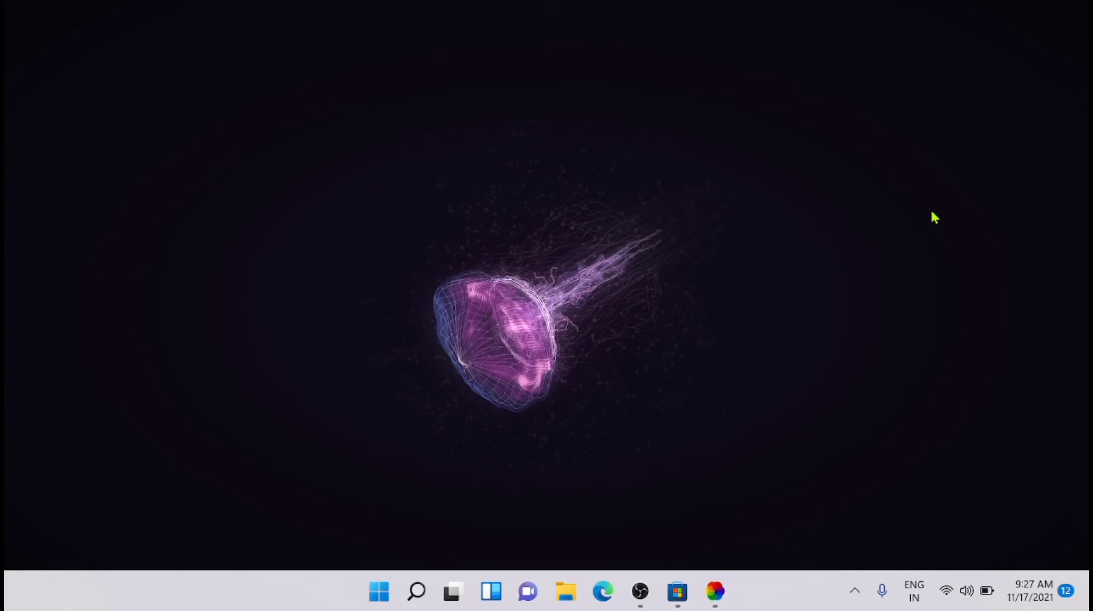
left_click(599, 423)
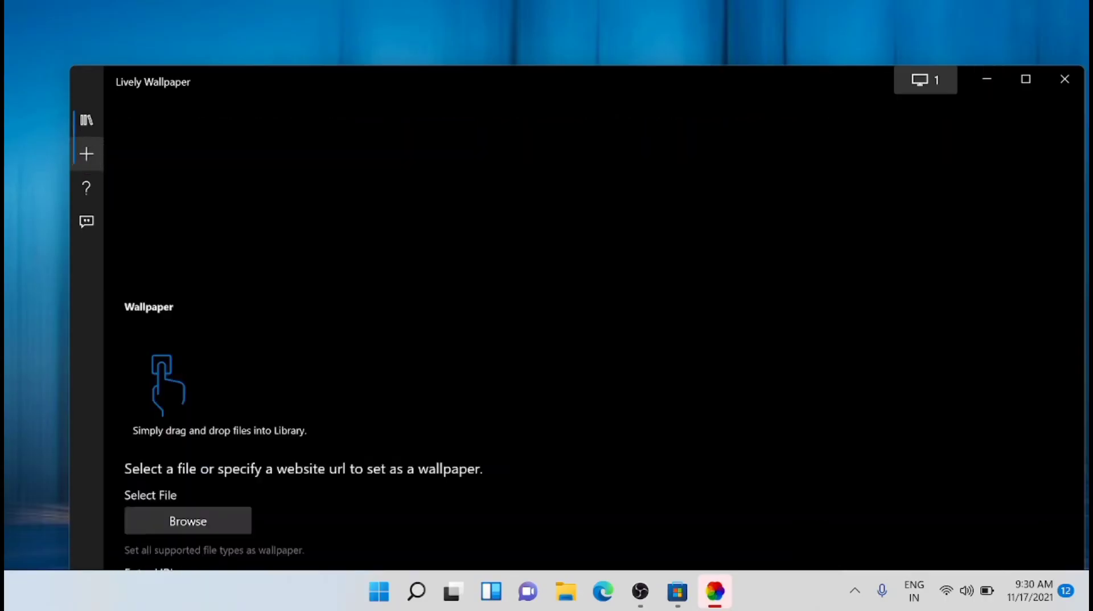
type("https://www.shadertoy.com/view/MsKcRh")
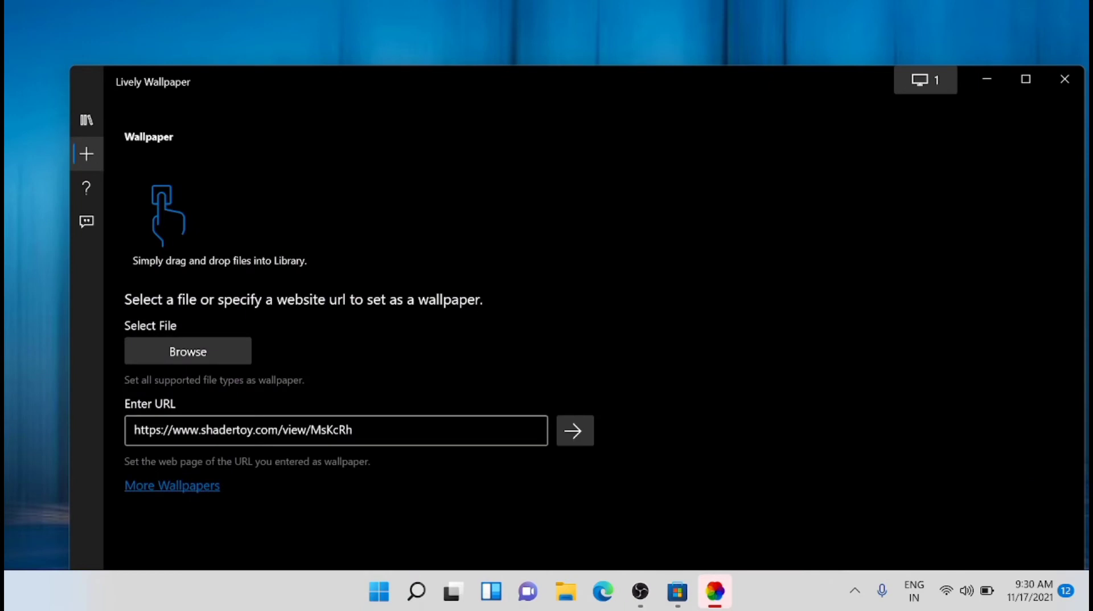
left_click(134, 429)
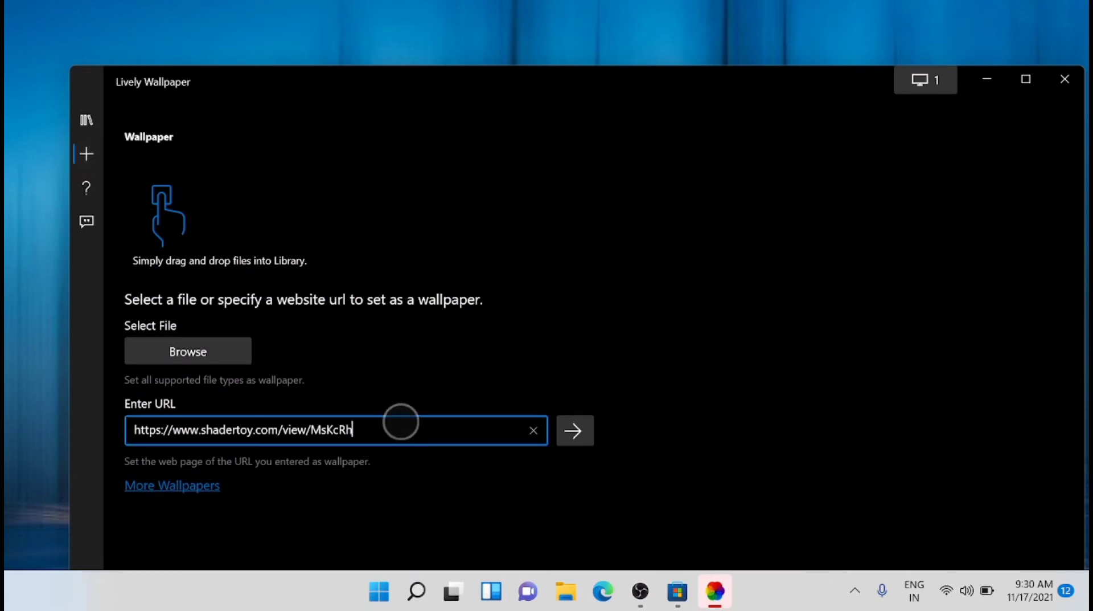
key("ctrl+a")
key("BackSpace")
type("www.stafor")
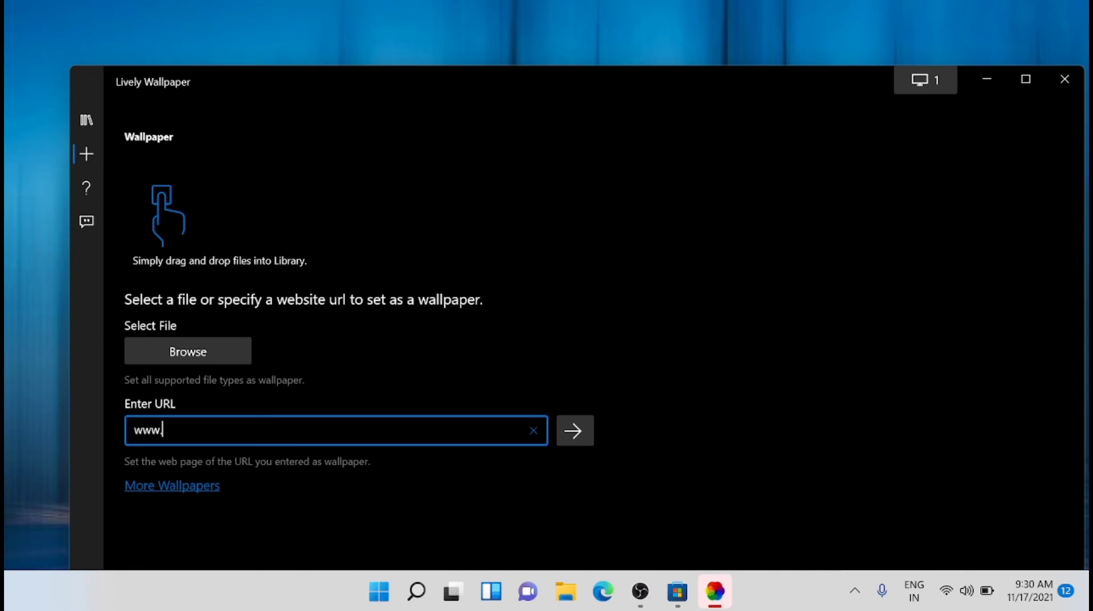
type("us.com")
key("Return")
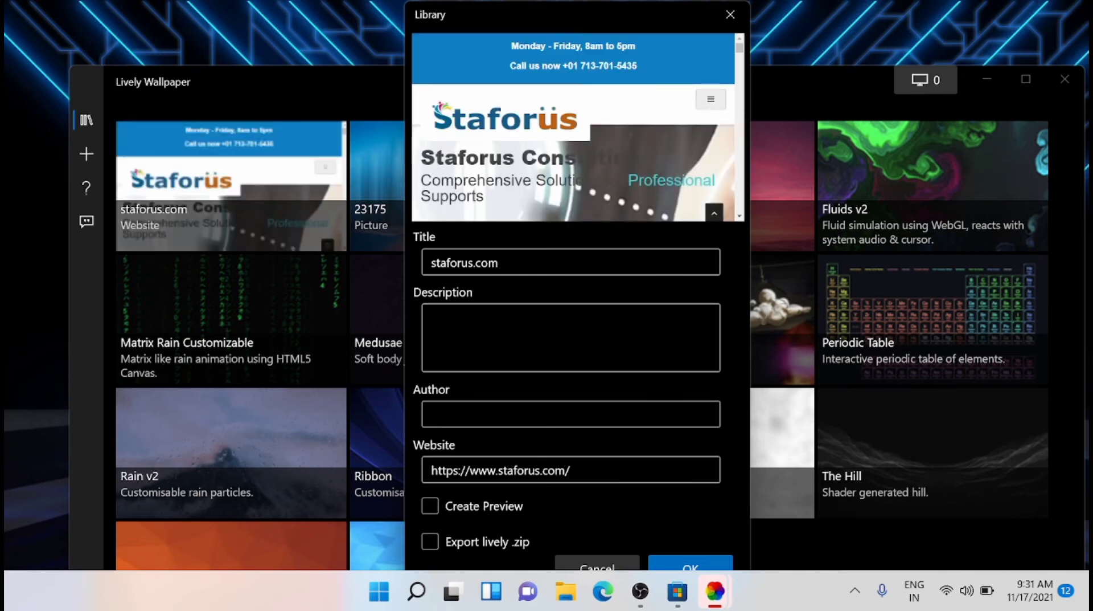
Step: Accept the library details for the staforus.com wallpaper and minimize Lively to view it on the desktop with the Start menu open
left_click(690, 566)
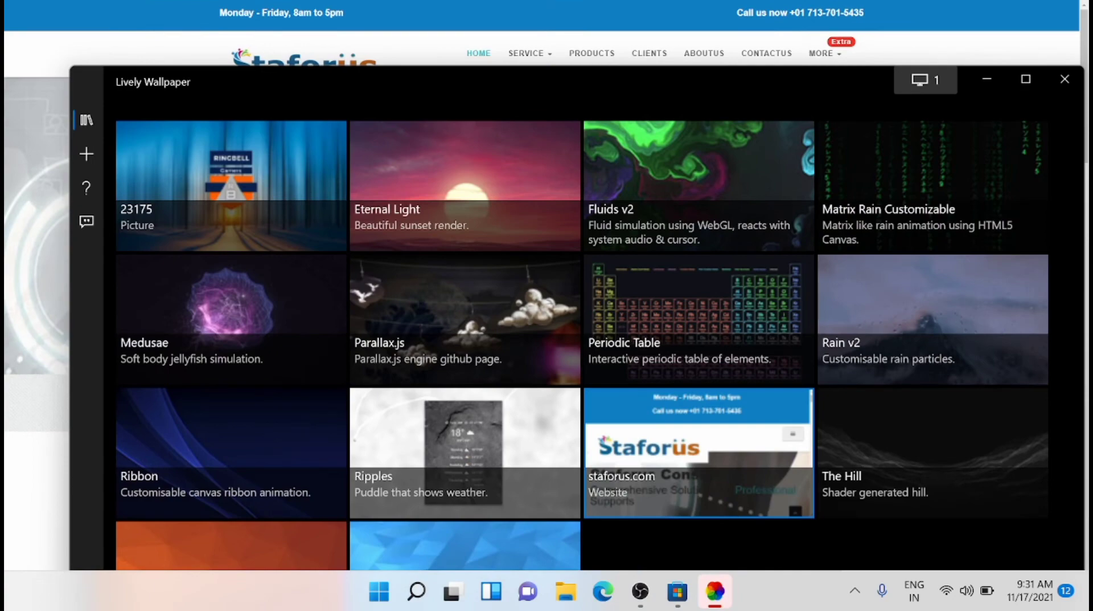
left_click(987, 79)
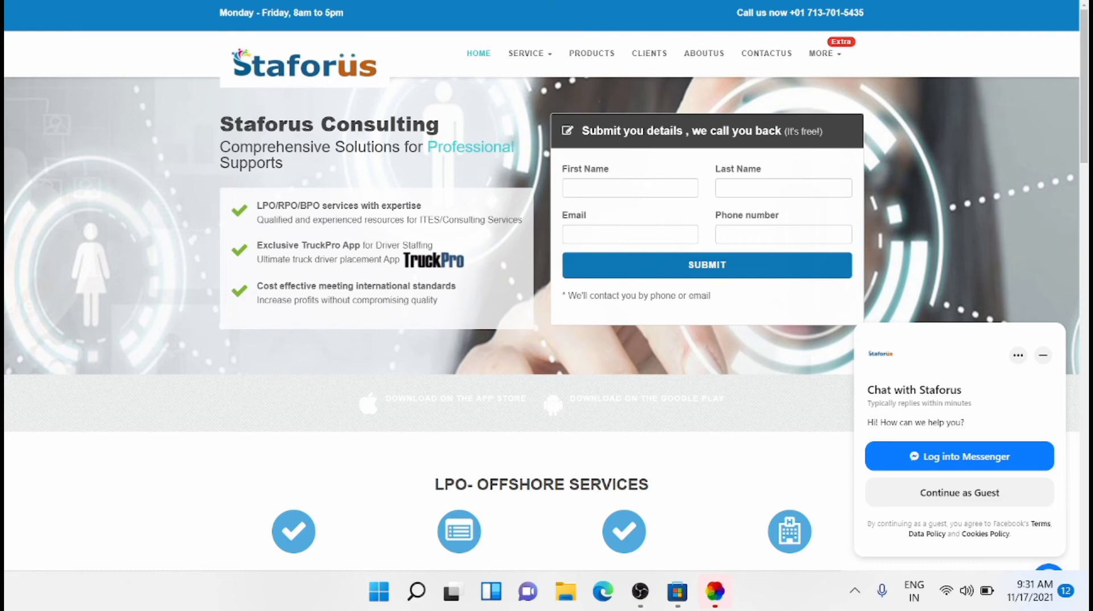
key("super")
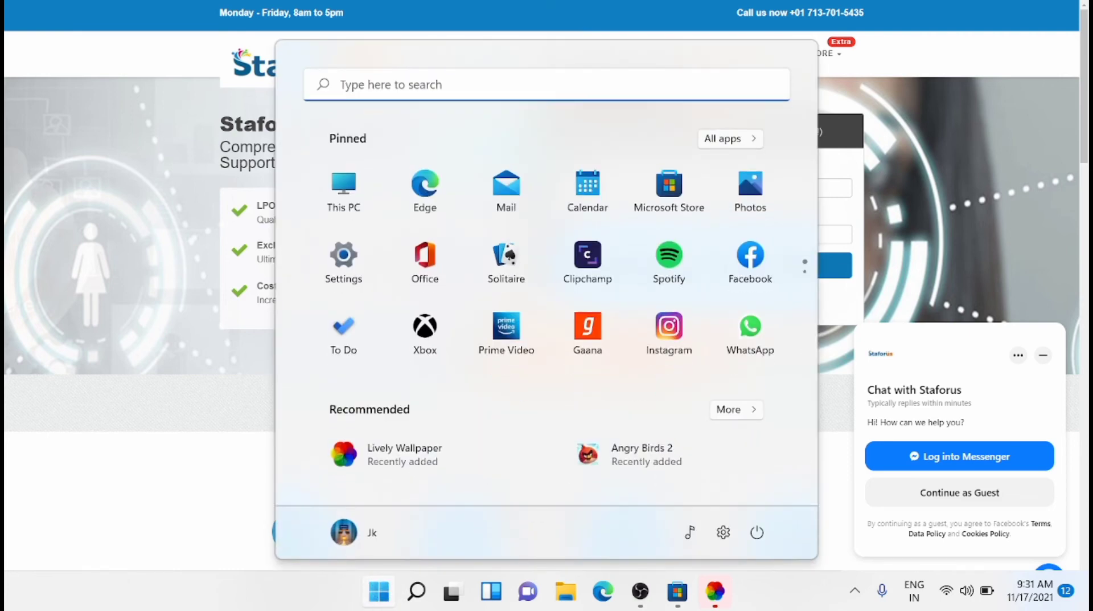
Step: Close the Start menu and view the staforus.com website wallpaper on the full desktop
key("super")
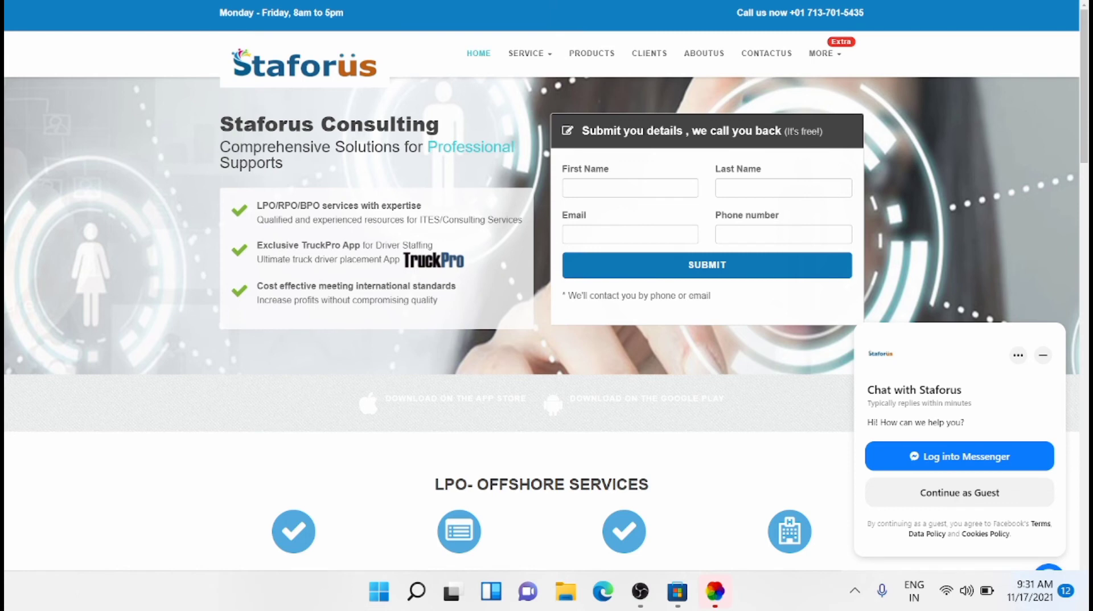
left_click(101, 429)
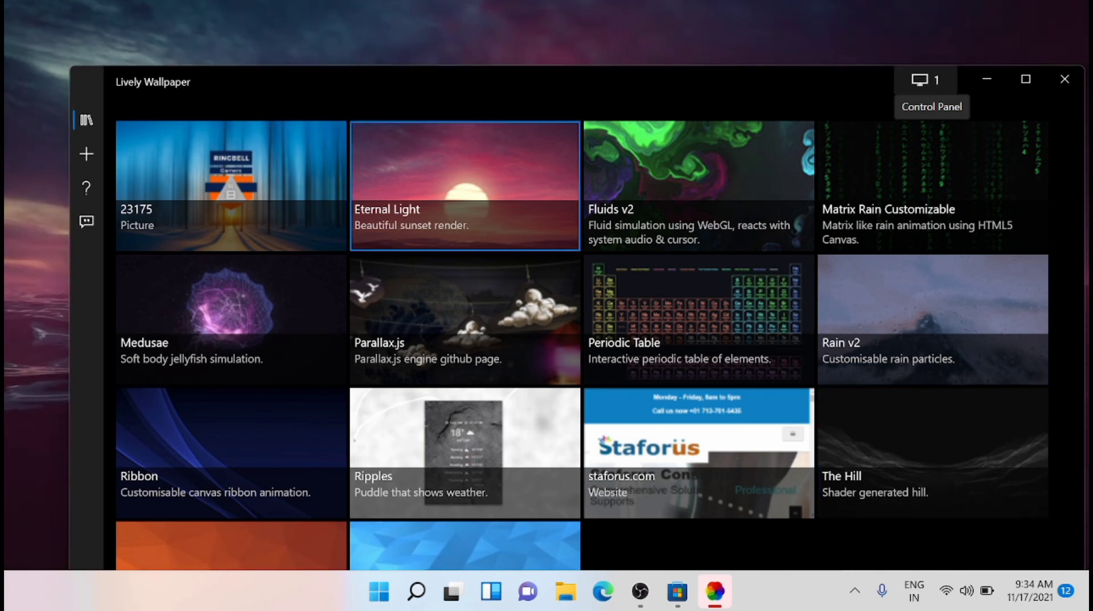
Step: Open the customisation options for the Eternal Light wallpaper on display 1 through Lively's Control Panel
left_click(923, 79)
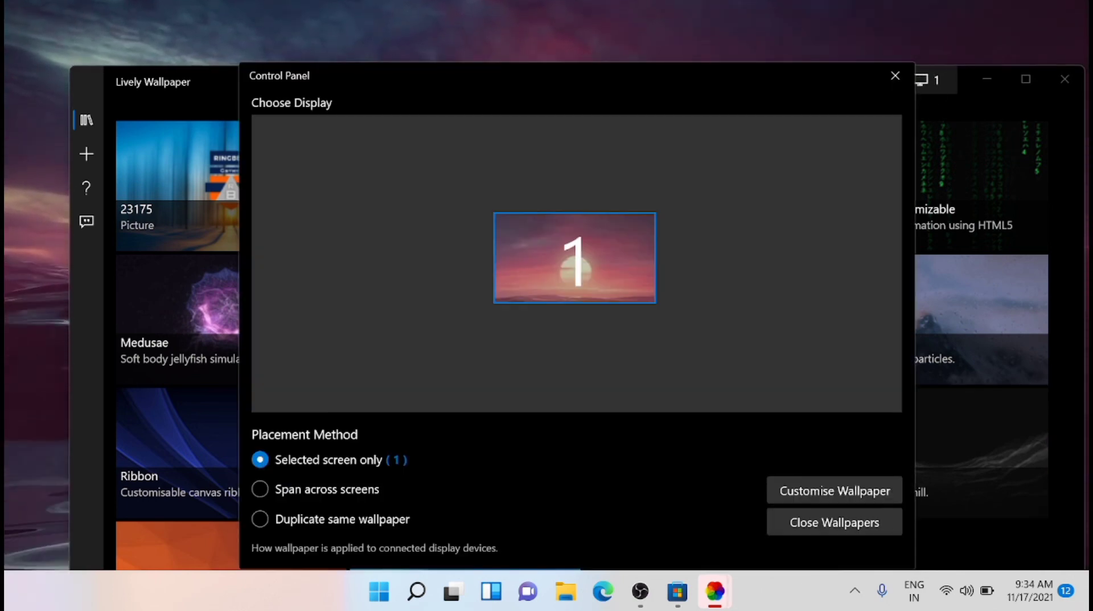
left_click(859, 488)
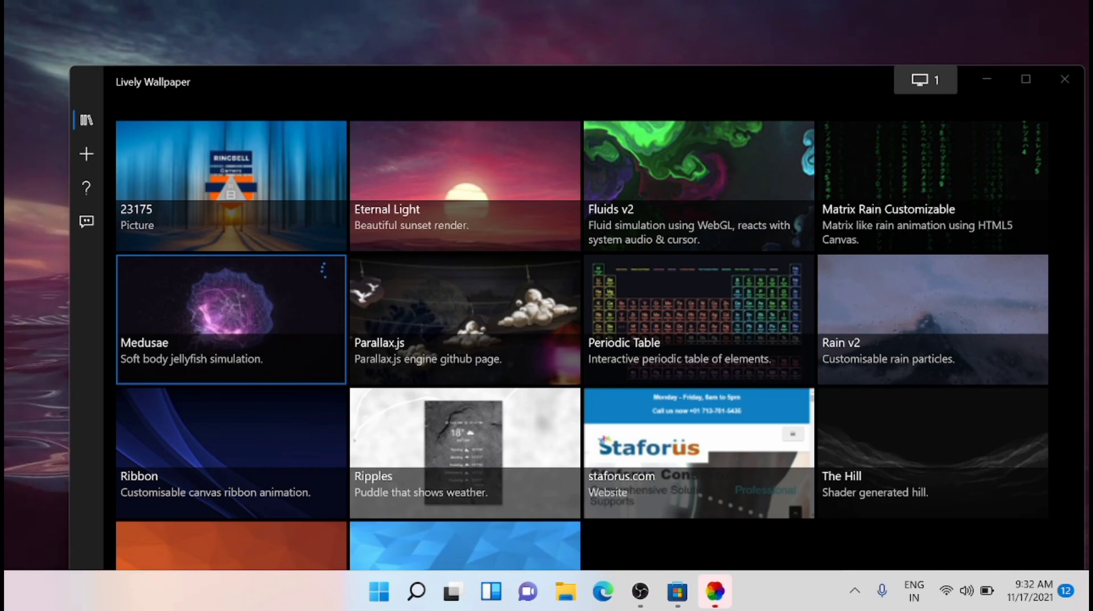
Step: Apply the Eternal Light sunset wallpaper from the Lively library and minimize the window to view it
left_click(465, 186)
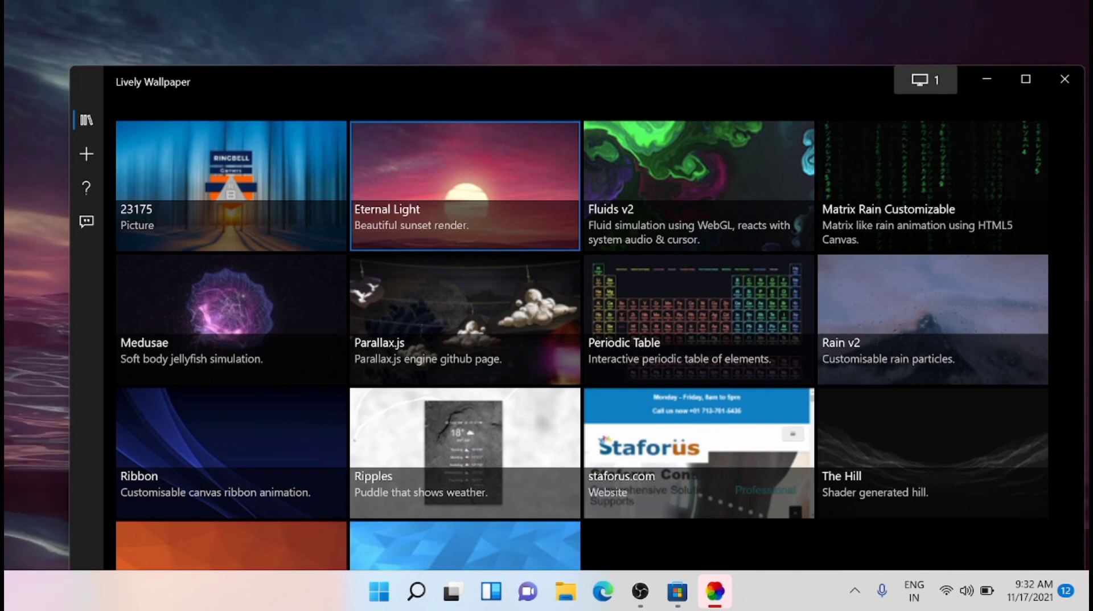
left_click(715, 591)
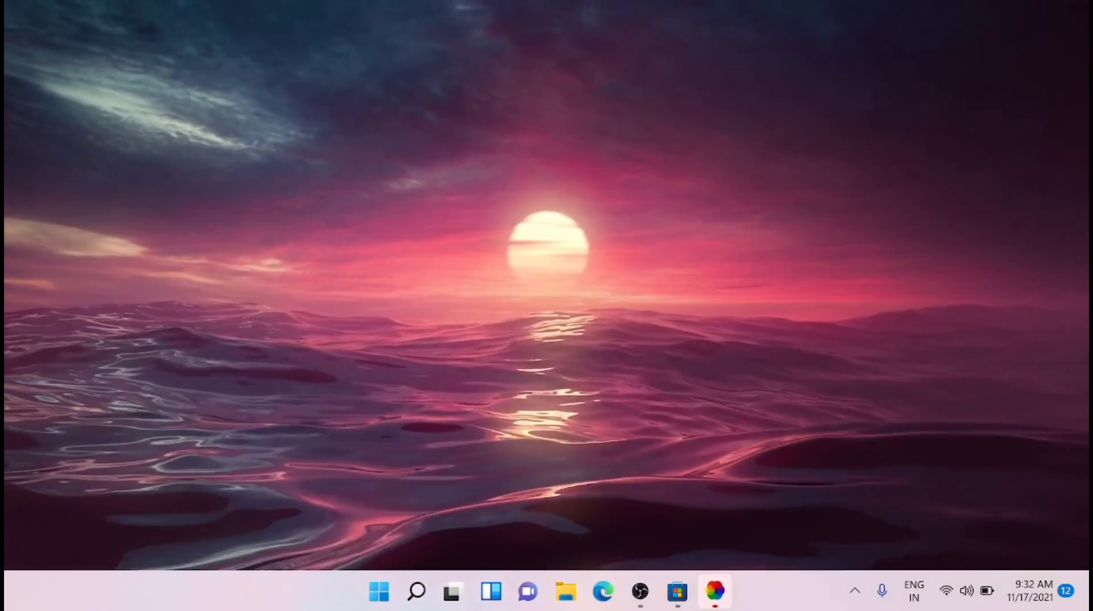